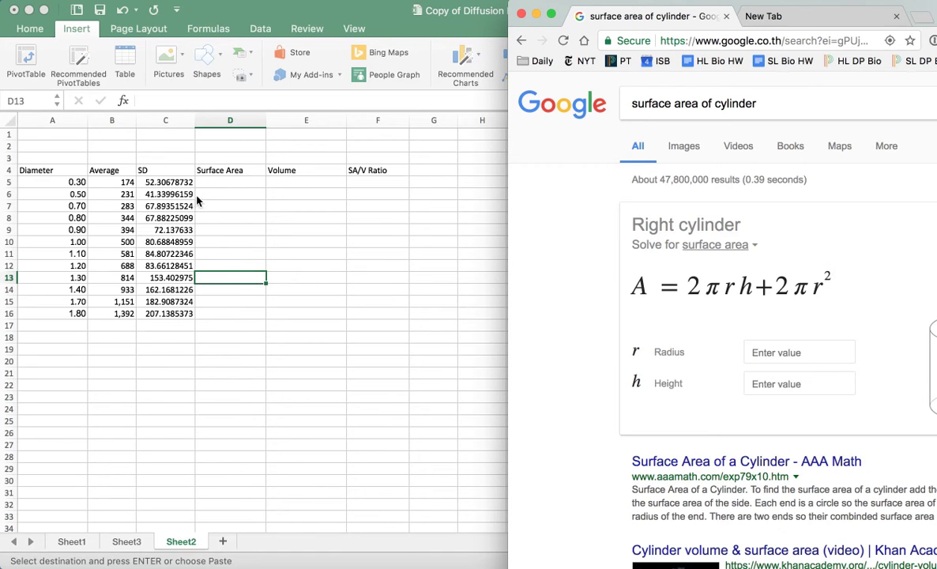
Step: Enter the note "Height = 3" in cell C2 above the data table
left_click(180, 145)
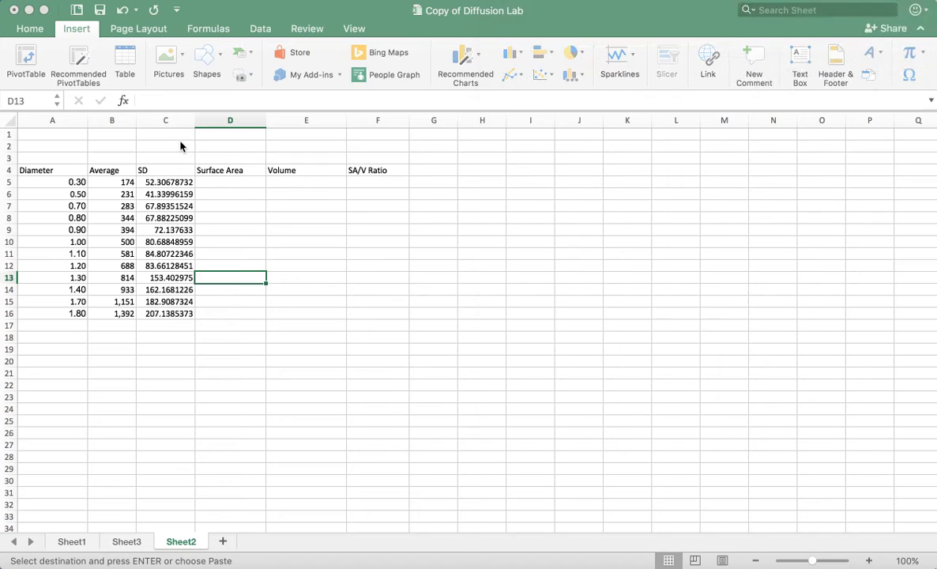
left_click(180, 146)
type("Height = 3")
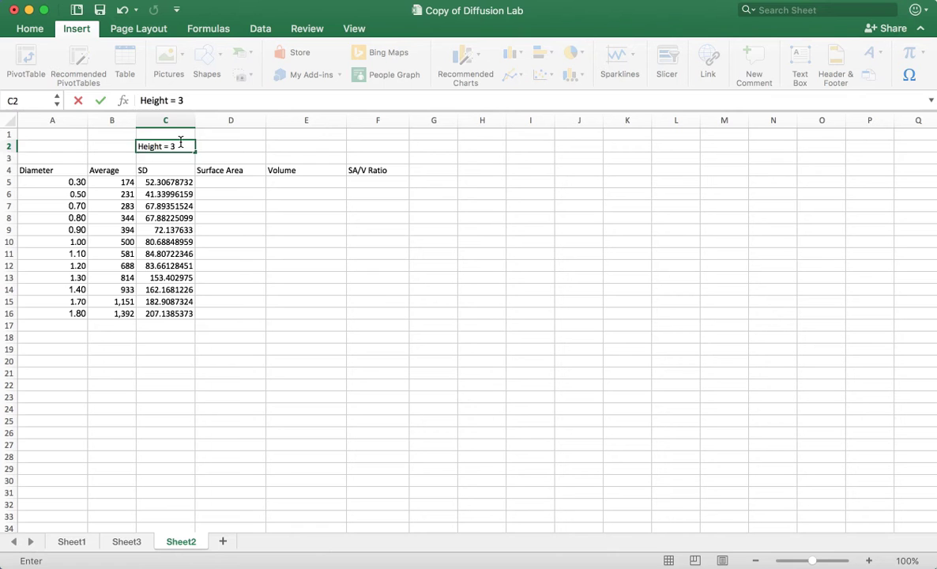
key("Return")
left_click(181, 142)
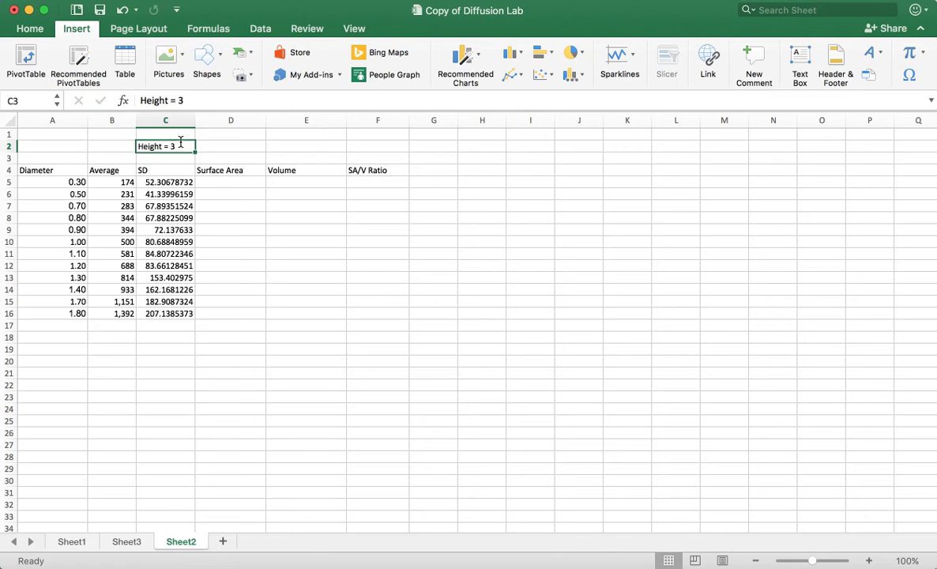
Step: Bring the browser page with the cylinder surface area formula forward and narrow the spreadsheet window so both show side by side
key("ctrl+Up")
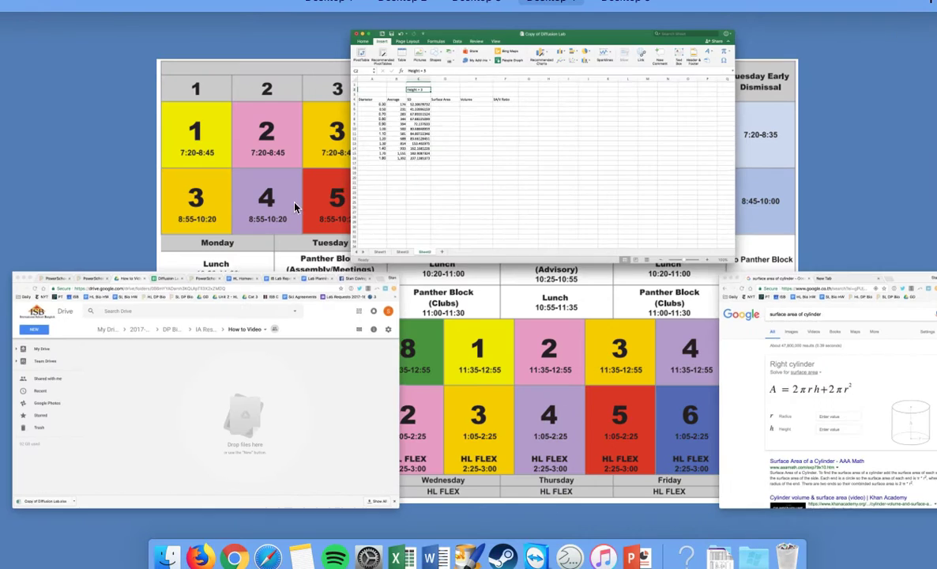
left_click(761, 373)
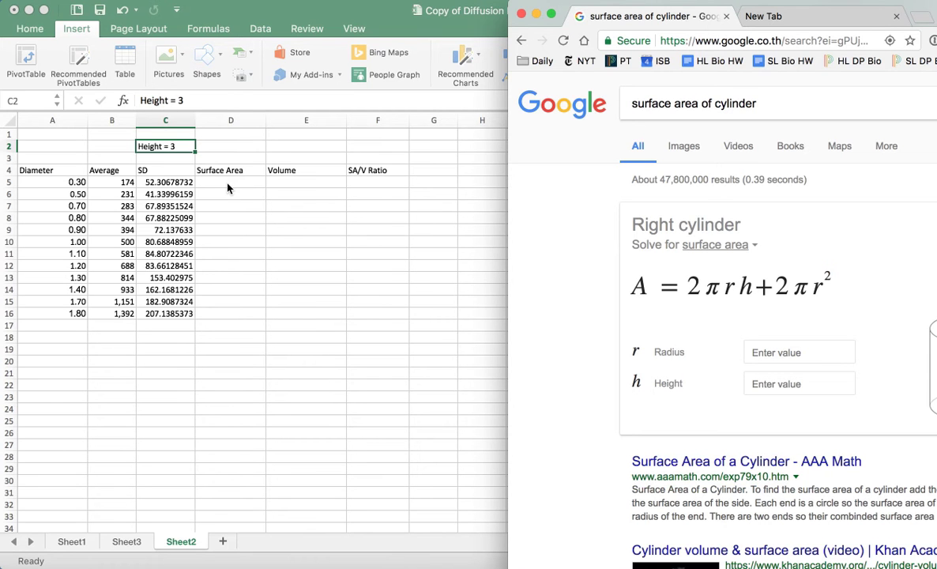
left_click(504, 250)
left_click_drag(935, 228, 608, 239)
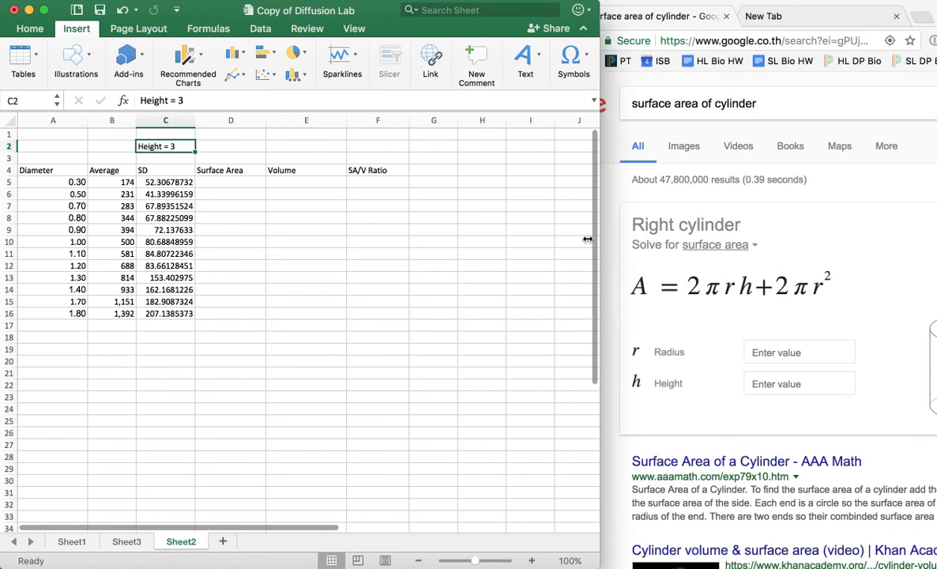
Step: Begin the surface area formula in cell D5 with the side term =(2*3.145*(A5/2)*3)
left_click(203, 183)
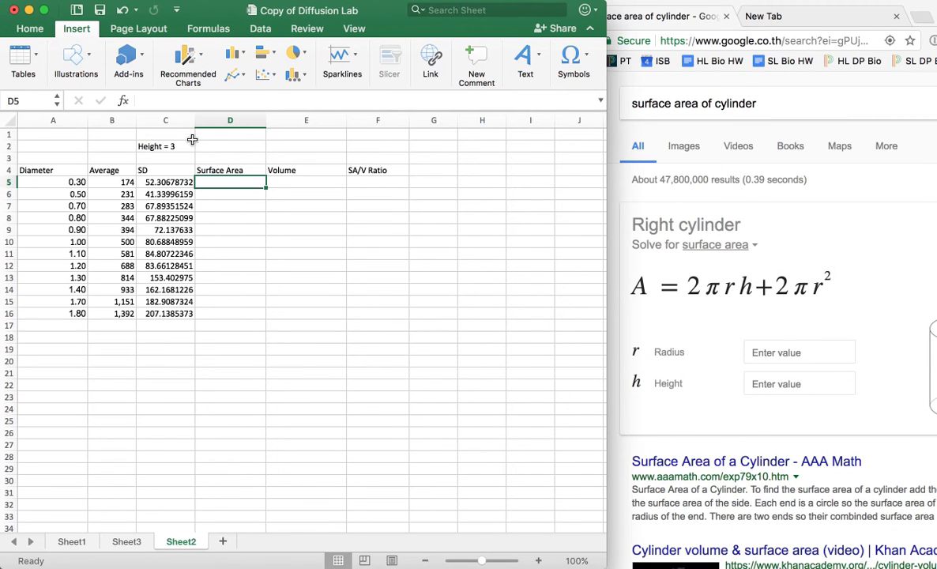
left_click(184, 101)
type("=")
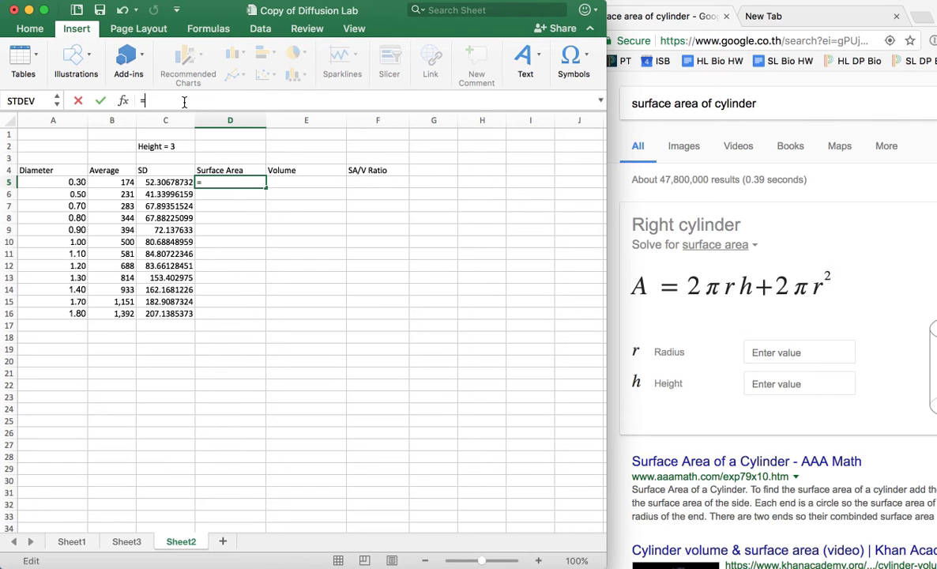
type("(2*3.145*")
left_click(76, 182)
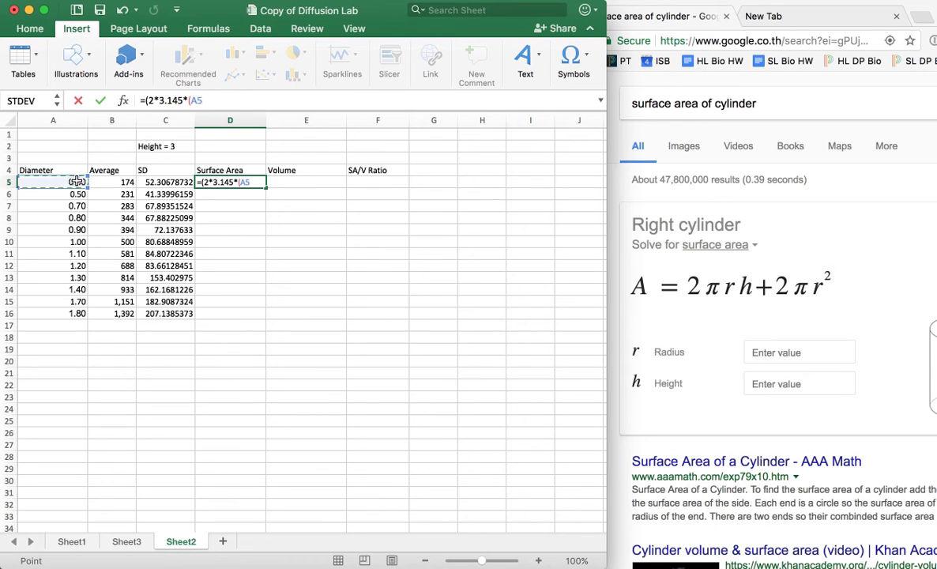
left_click_drag(204, 99, 192, 100)
left_click(215, 103)
type("/2)*3)")
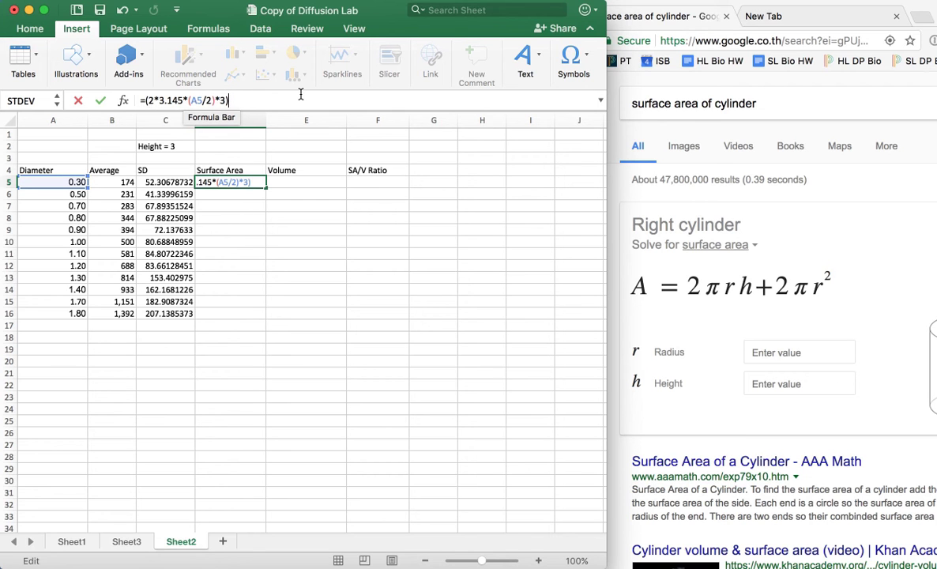
Step: Complete the D5 formula by adding the two-ends term +(2*3.145*((A5/2)*(A5/2))) and enter it
type("+")
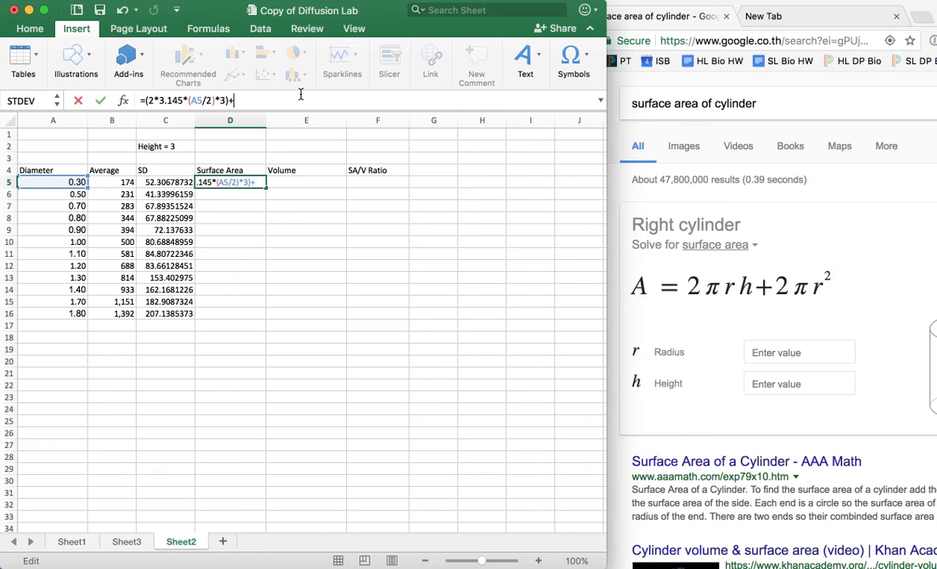
type("(")
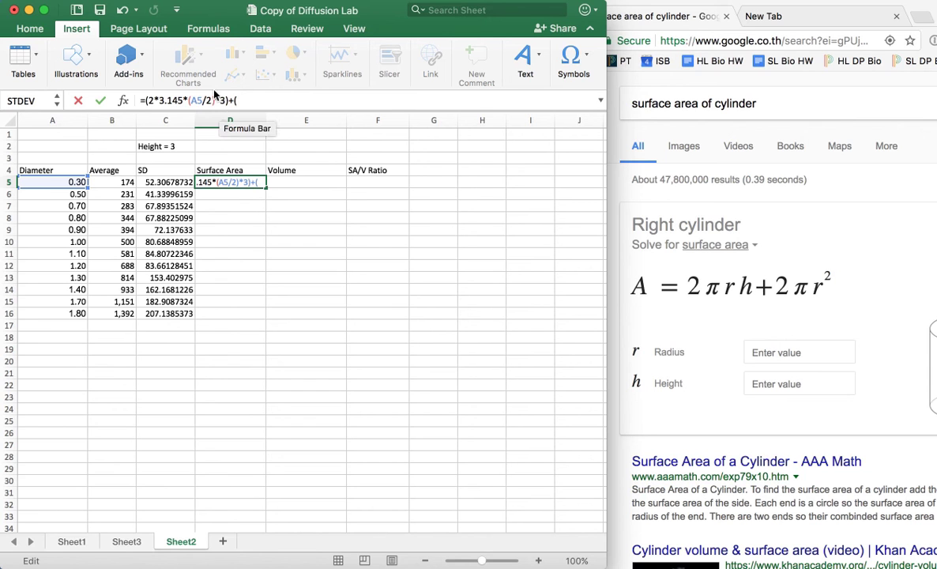
type("2*3.145")
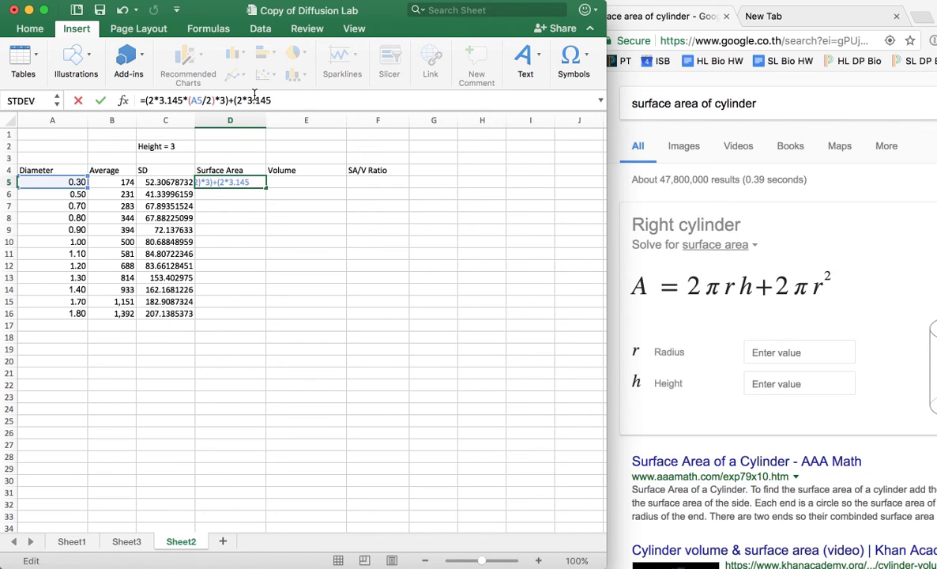
type("*(")
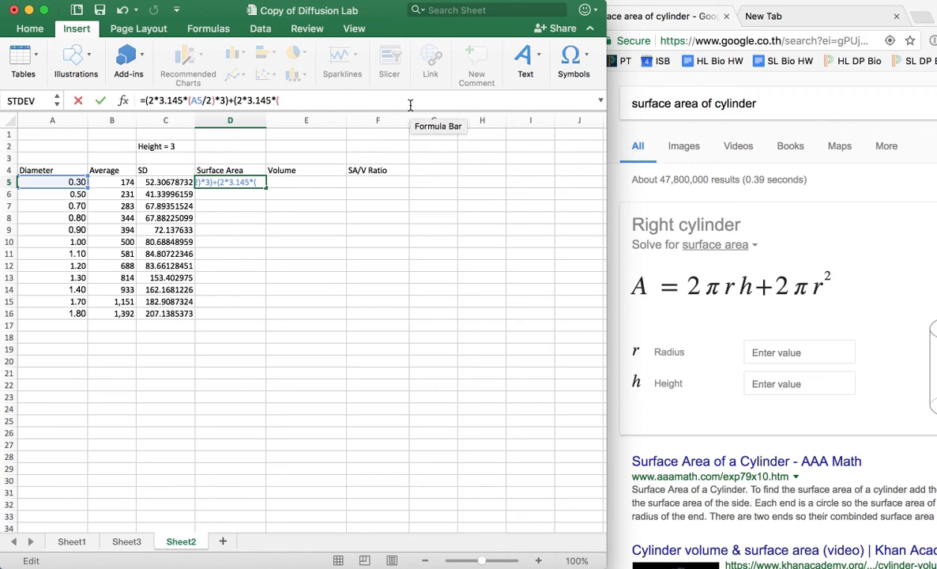
type("(a")
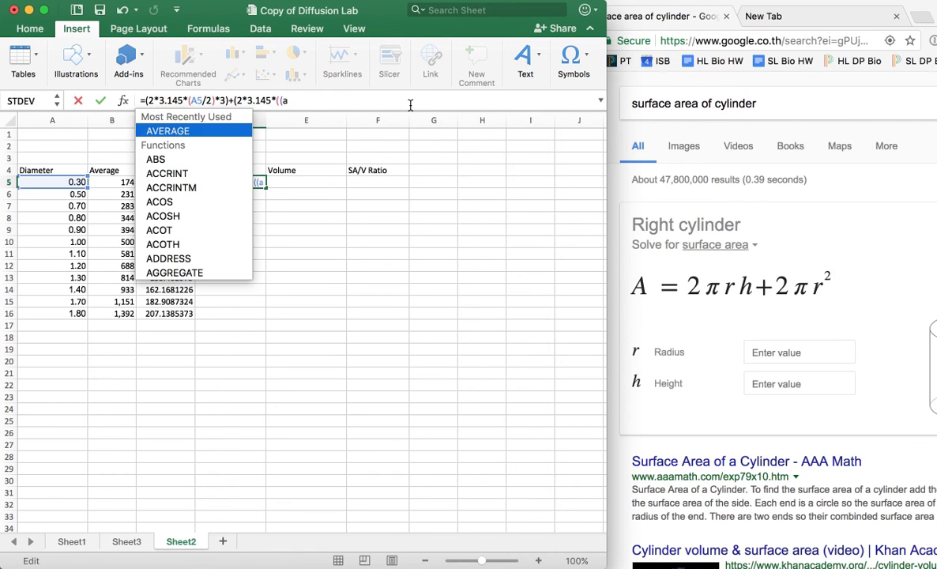
type("5/2)")
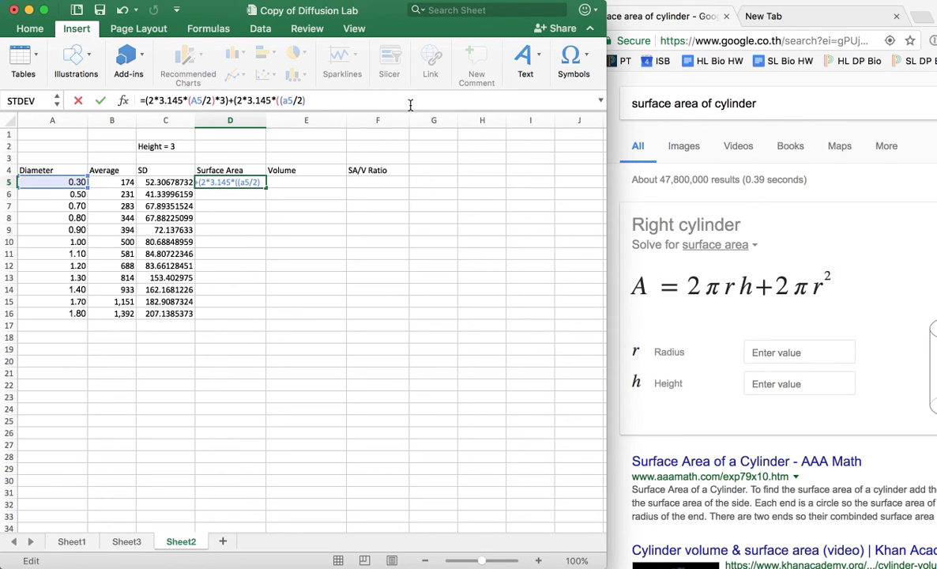
type("*(a5/2)")
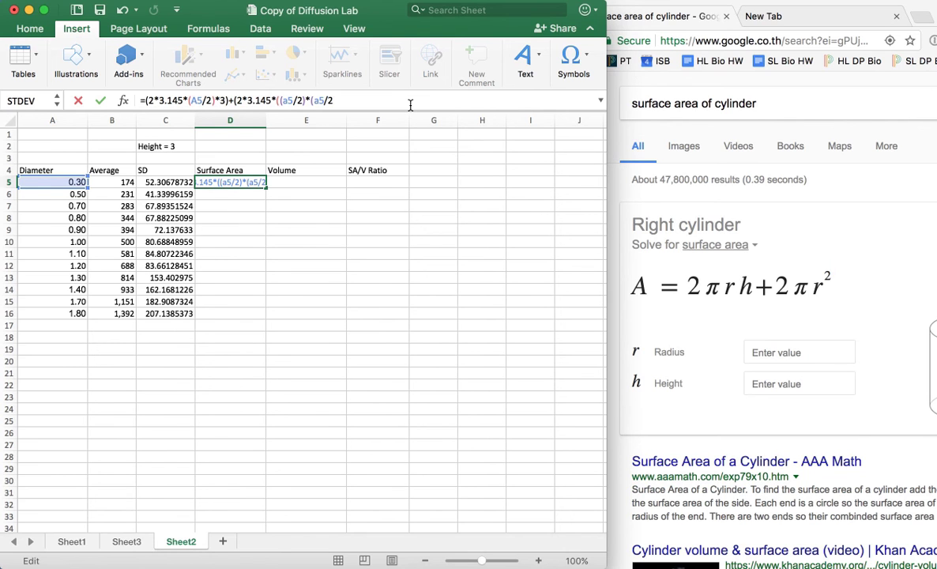
type(")")
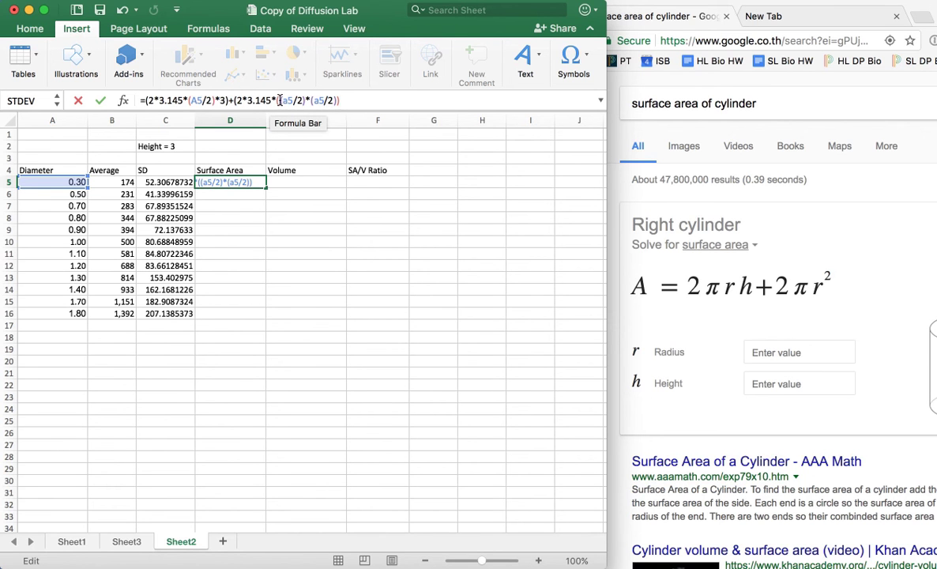
type("))")
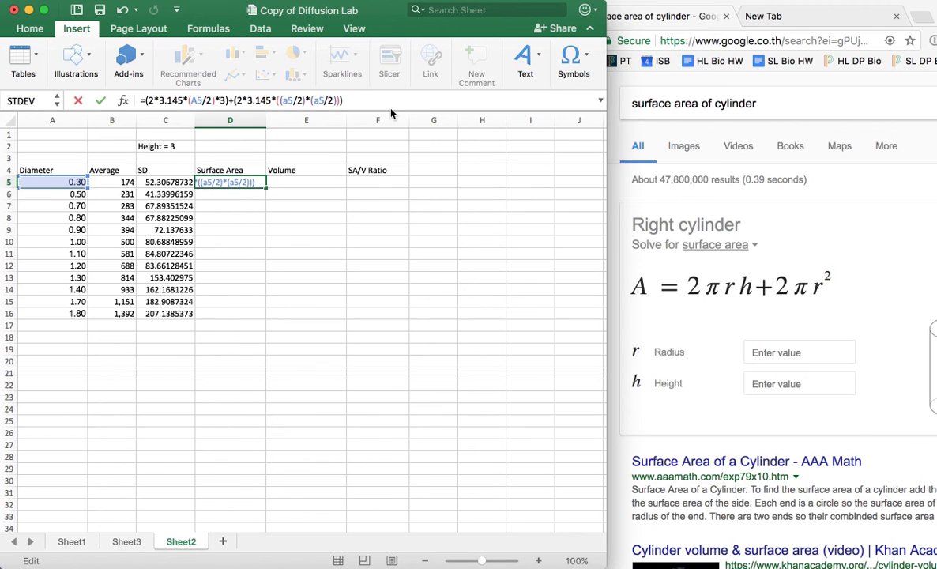
key("Return")
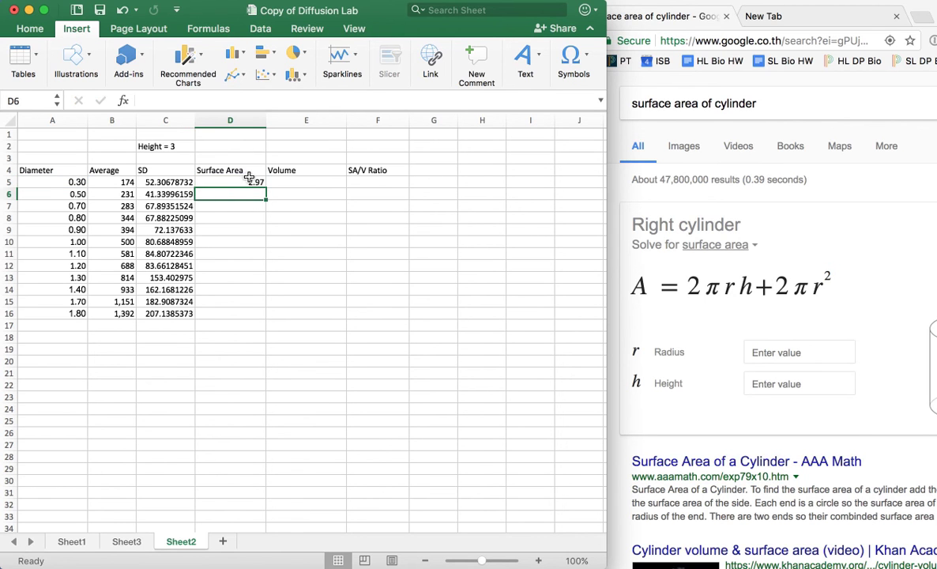
Step: Enter the cylinder volume formula =(3.145*((A5/2)*(A5/2))*3) in cell E5 under Volume
left_click(325, 182)
type("=")
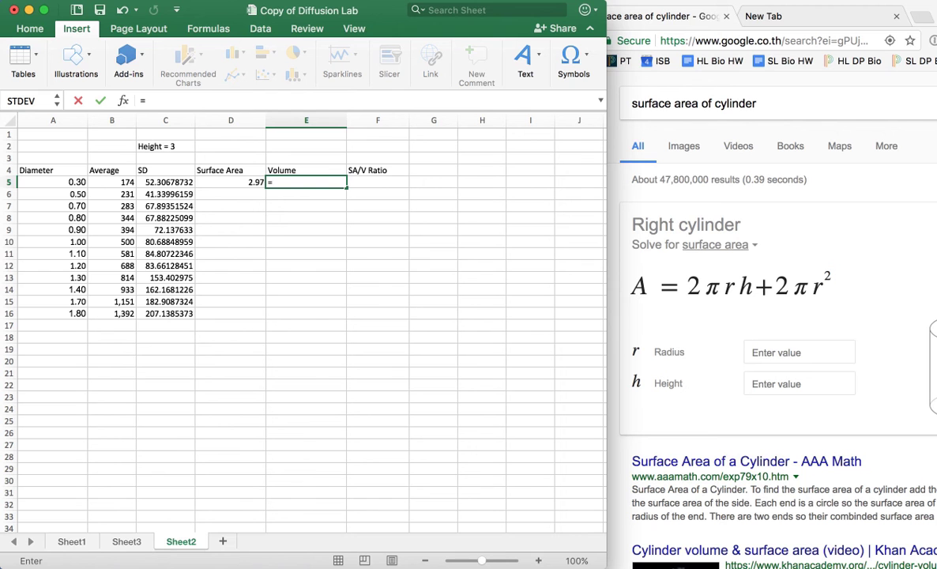
left_click(457, 0)
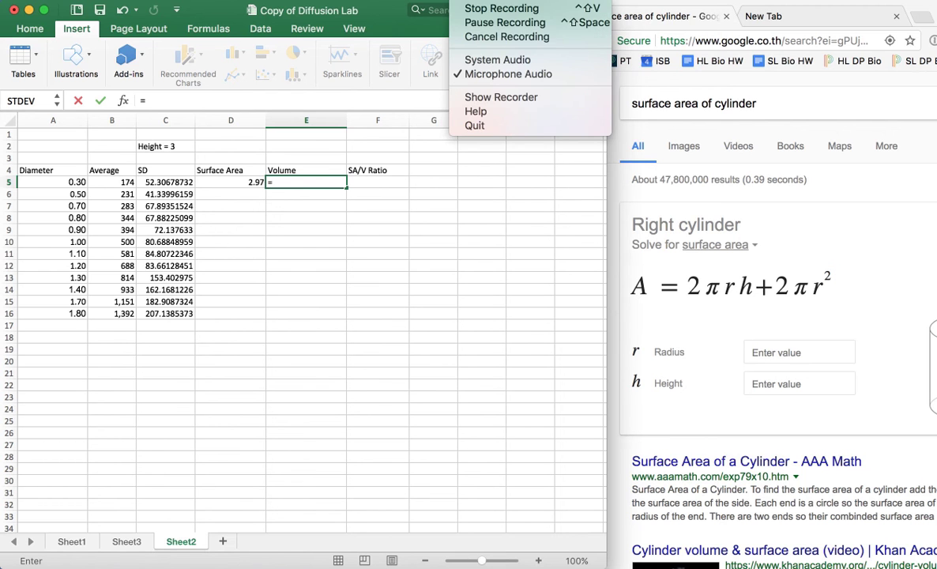
left_click(456, 22)
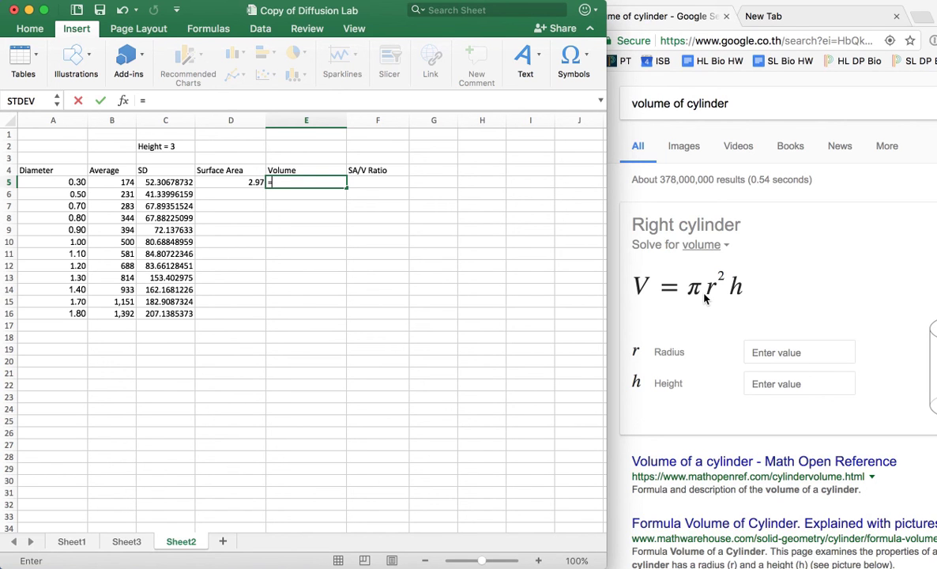
type("(3.145*(")
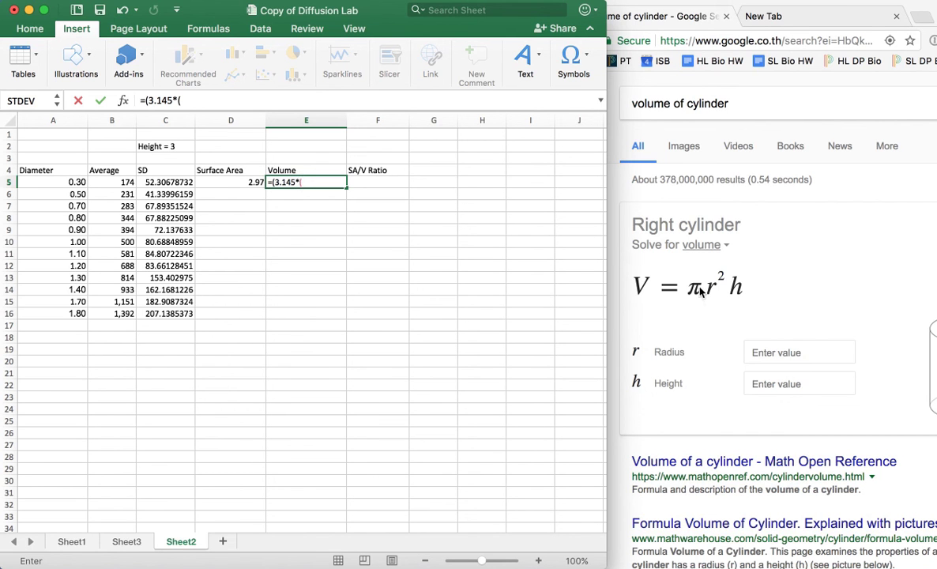
type("(")
left_click(58, 181)
type("/2)")
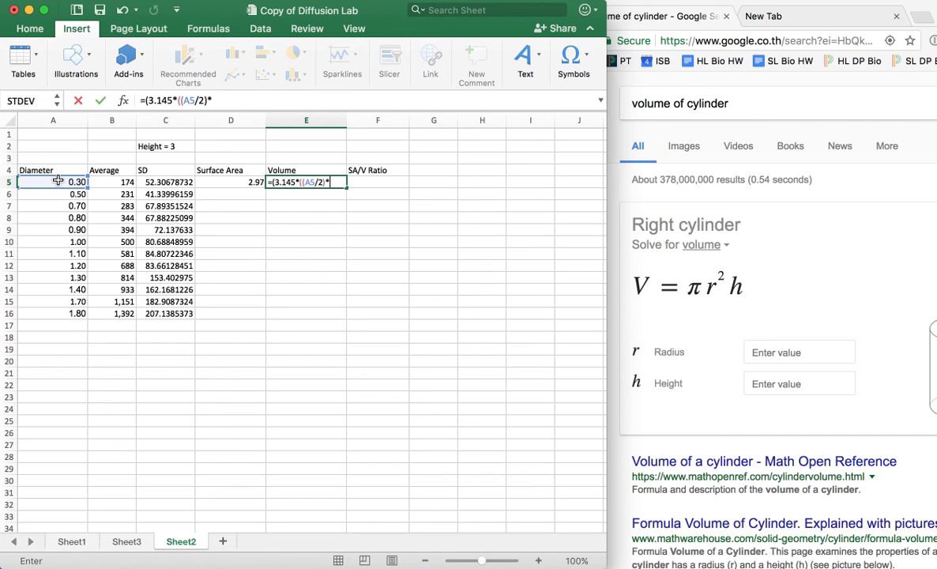
type("*(")
left_click(40, 182)
type("/2)")
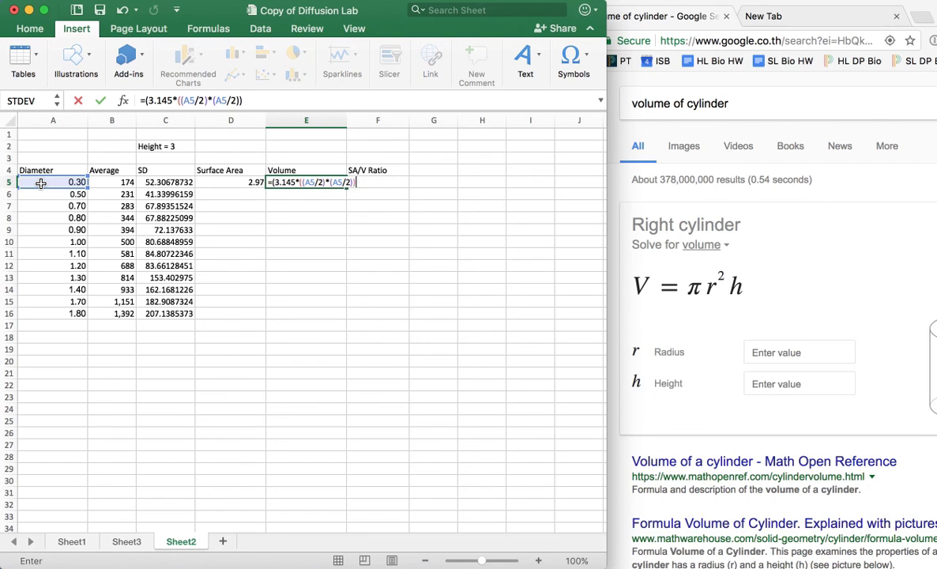
type(")*3")
key("Return")
left_click(302, 182)
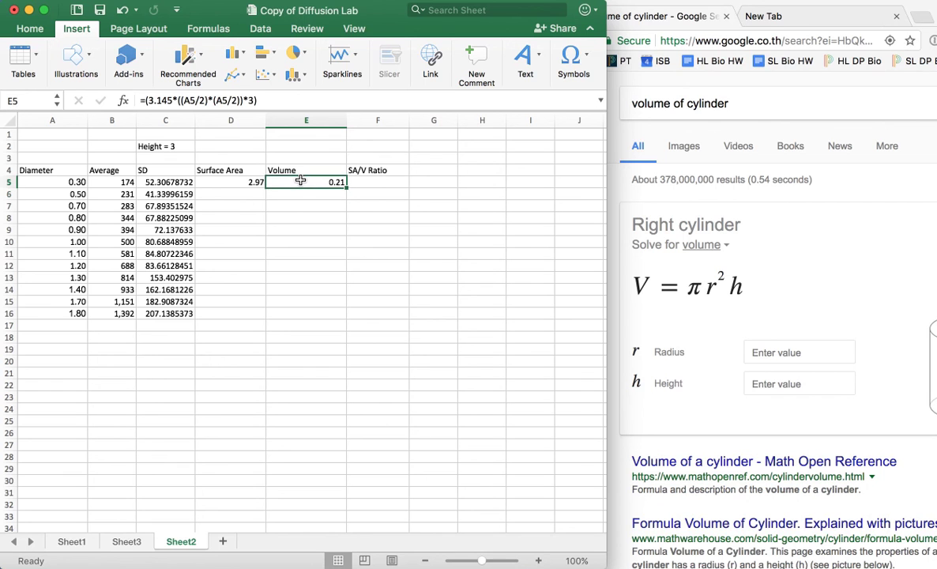
Step: Fill the surface area formula from D5 and the volume formula from E5 down to row 16
left_click(247, 189)
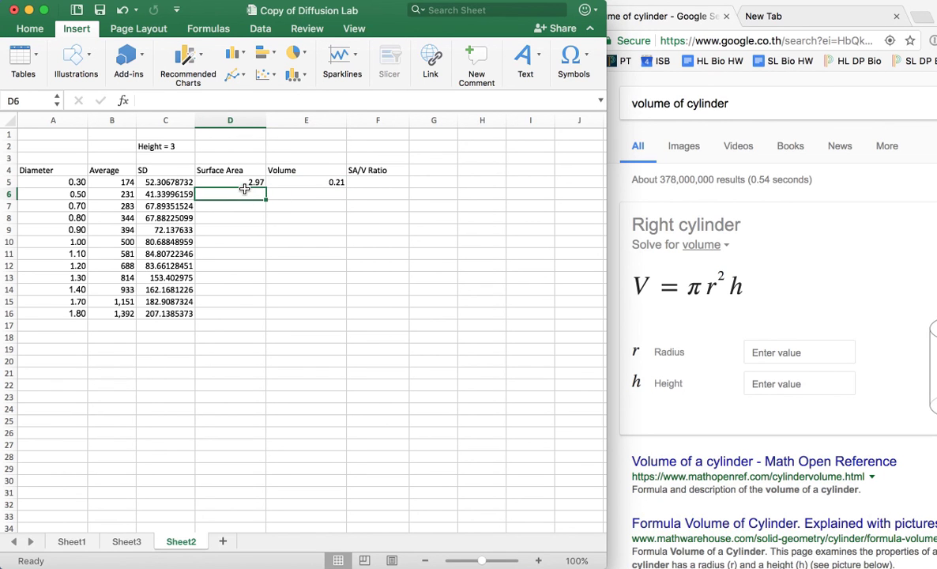
left_click(241, 182)
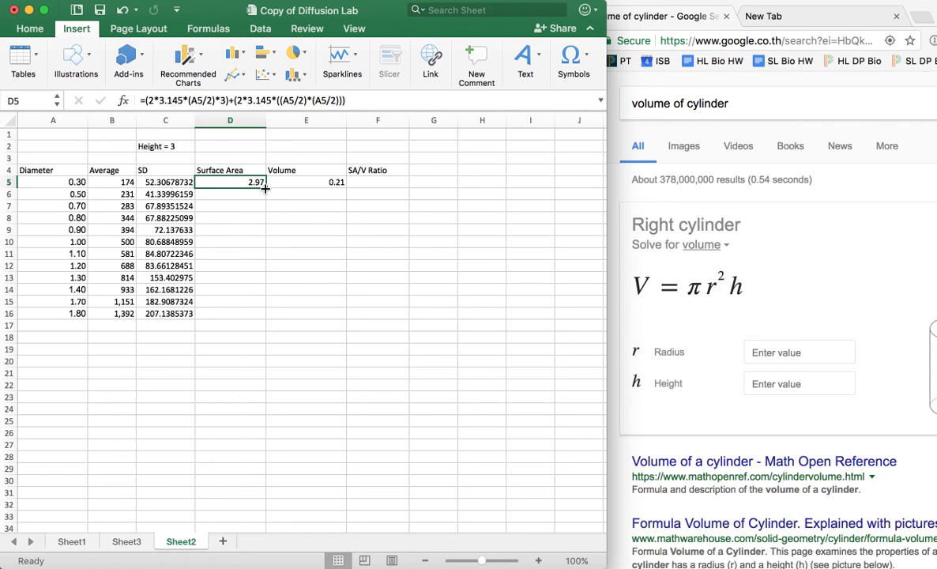
left_click_drag(266, 188, 253, 314)
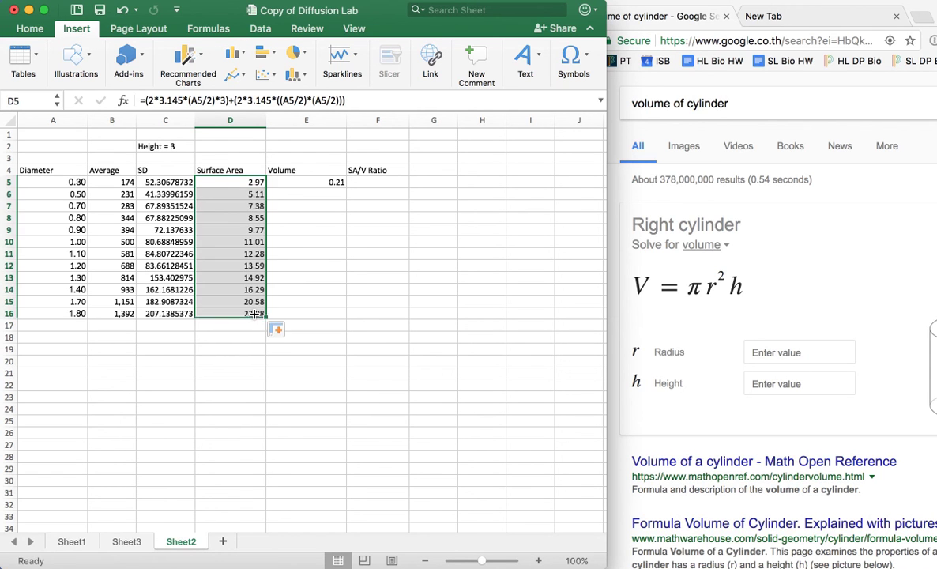
left_click(296, 182)
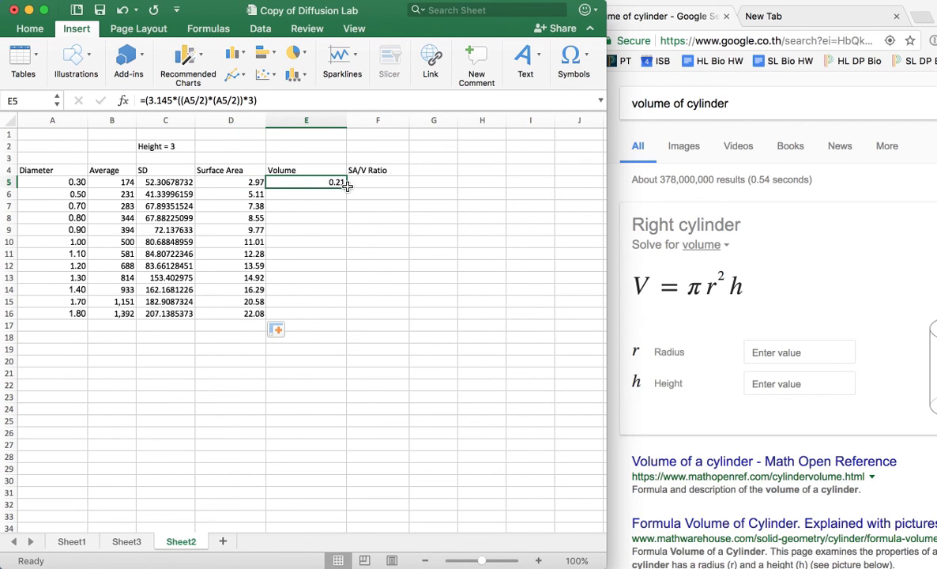
left_click_drag(347, 185, 334, 320)
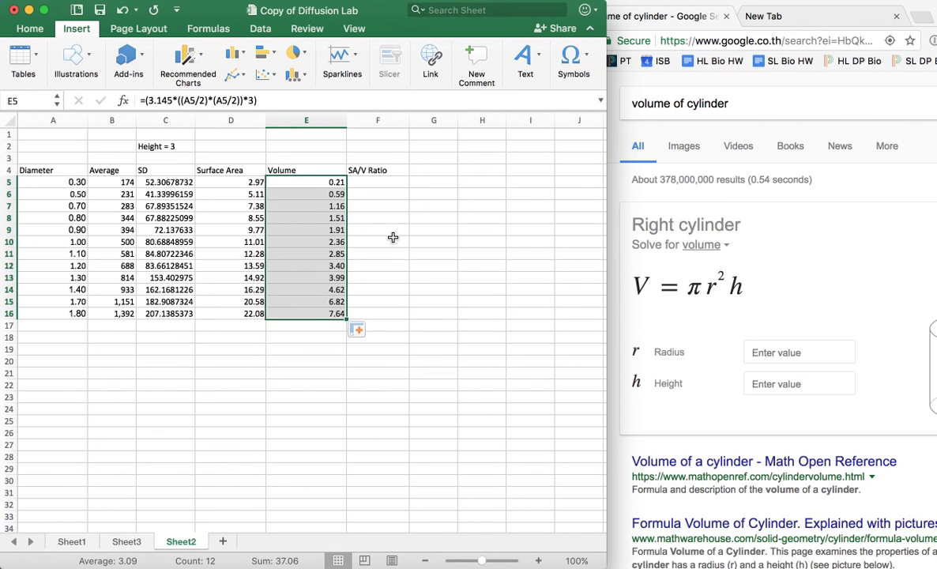
left_click(353, 182)
left_click(312, 181)
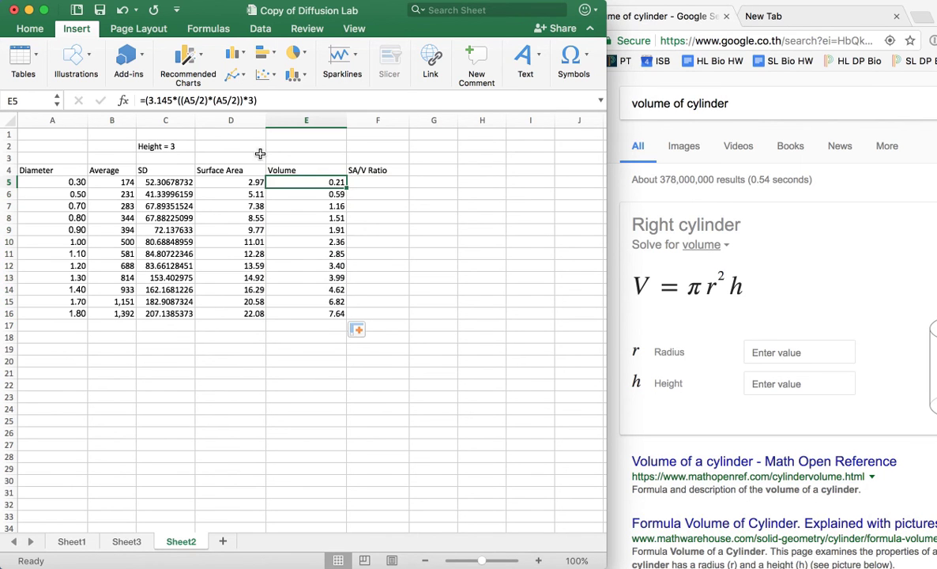
left_click(281, 97)
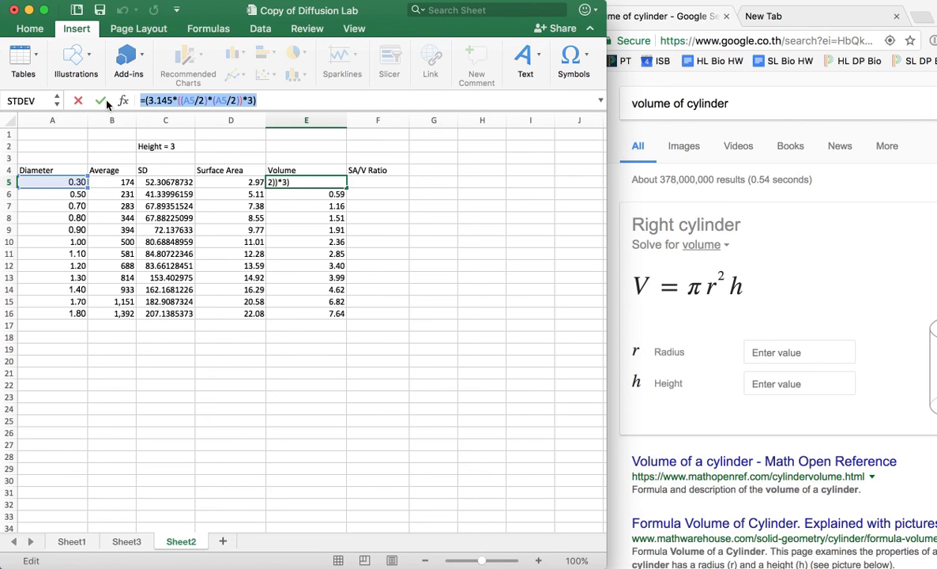
key("Return")
Step: Enter the SA/V ratio formula =D5/E5 in cell F5 and fill it down to row 16
key("Up")
key("Right")
type("=")
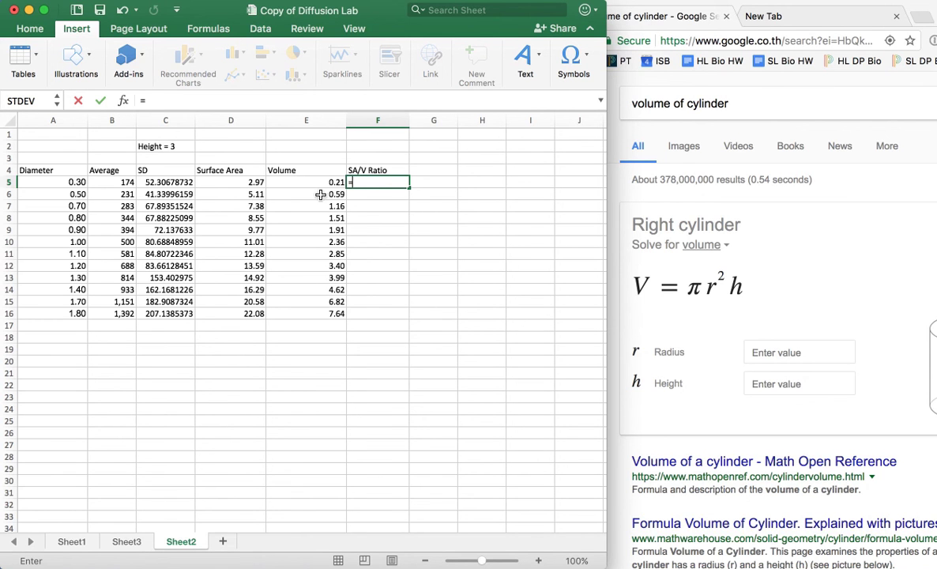
left_click(237, 182)
key("BackSpace")
key("BackSpace")
left_click(256, 182)
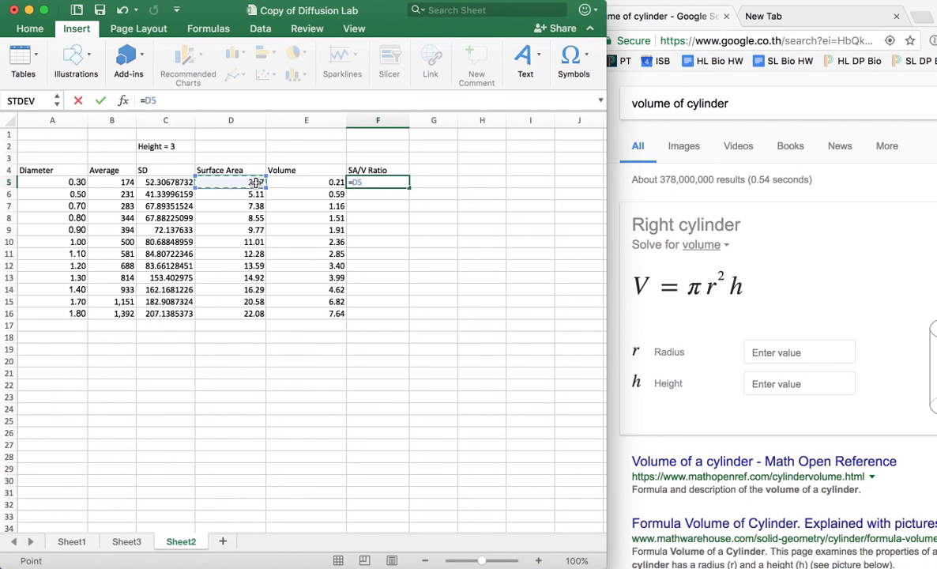
type("/")
left_click(320, 184)
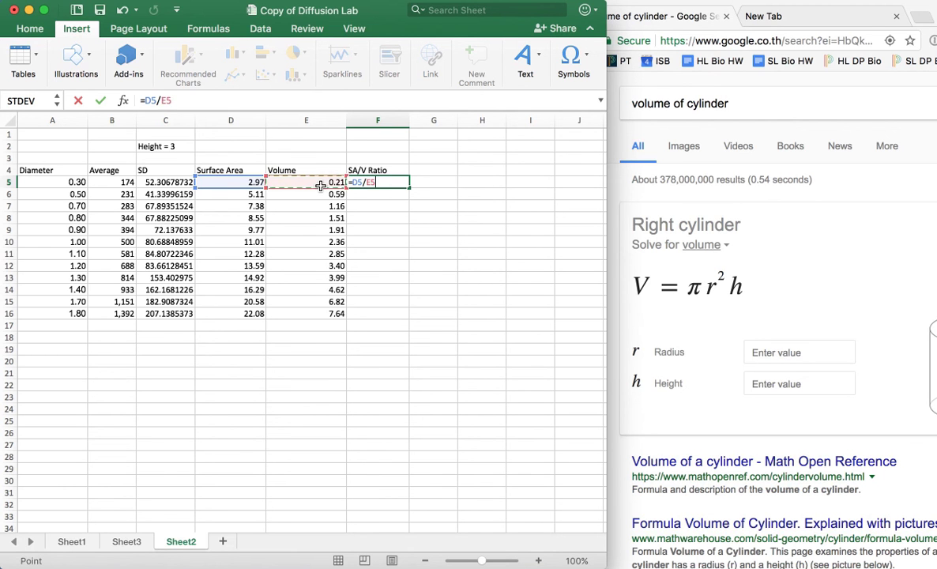
key("Return")
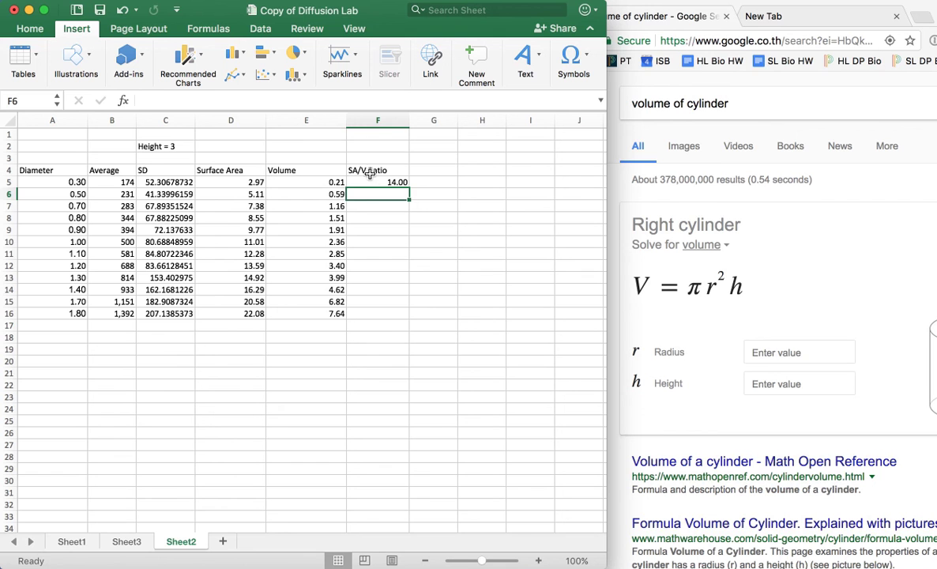
left_click(382, 183)
left_click_drag(410, 187, 391, 317)
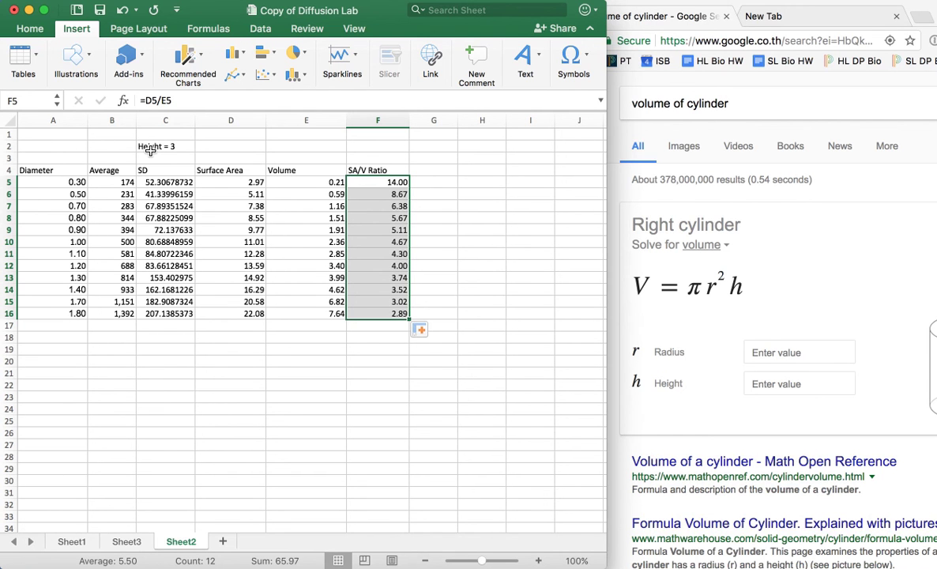
Step: Review the full surface area formula in cell D5 without changing it
left_click(203, 181)
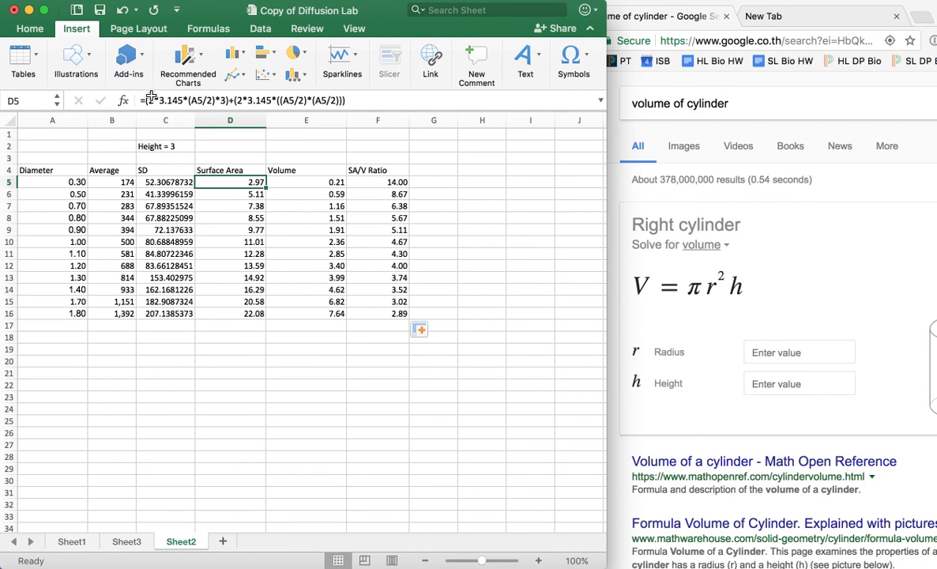
left_click_drag(144, 100, 411, 96)
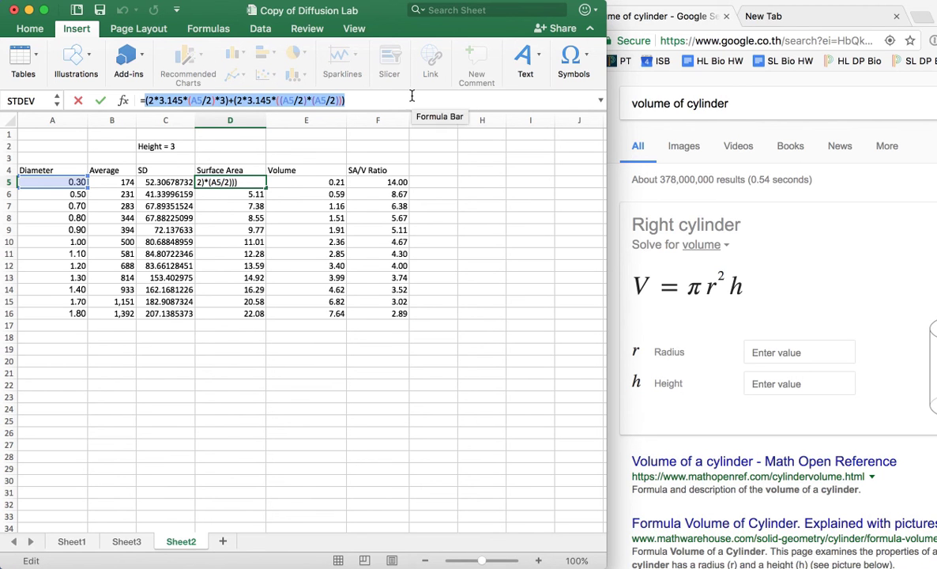
key("Return")
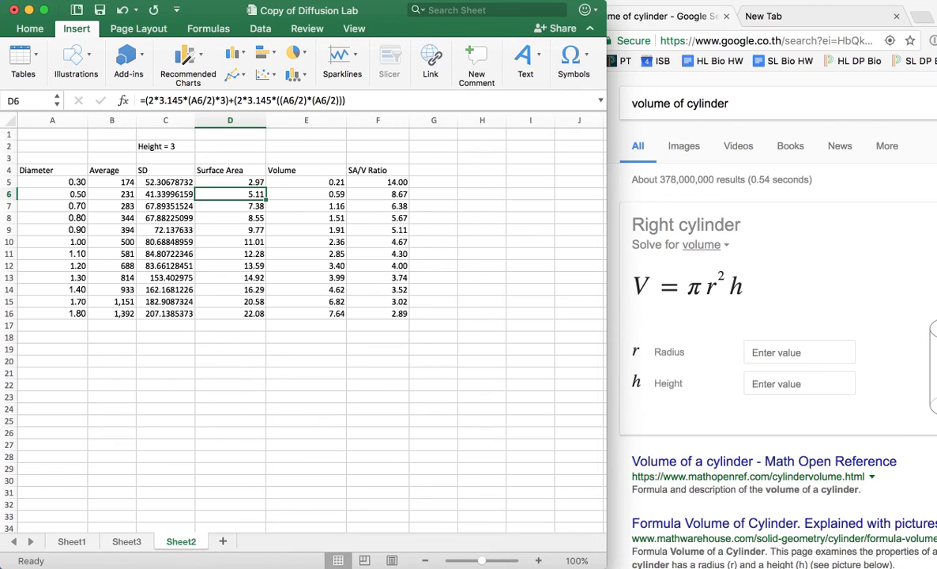